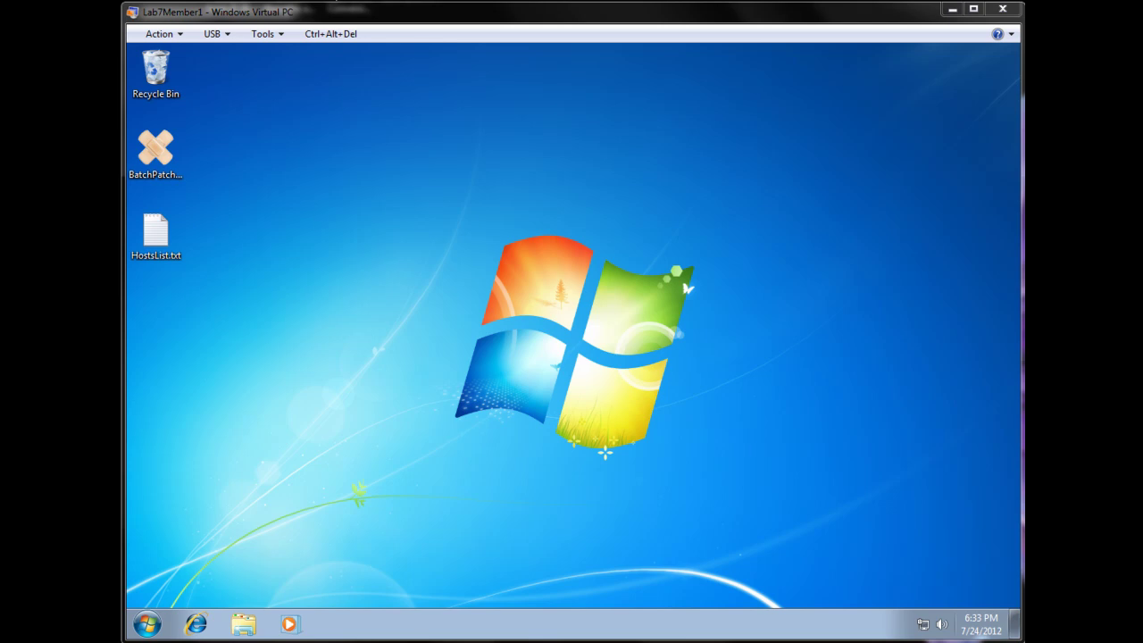
# Launch BatchPatch from the desktop, dismiss the new-build notice and move its window toward the middle of the desktop
pyautogui.doubleClick(156, 154)
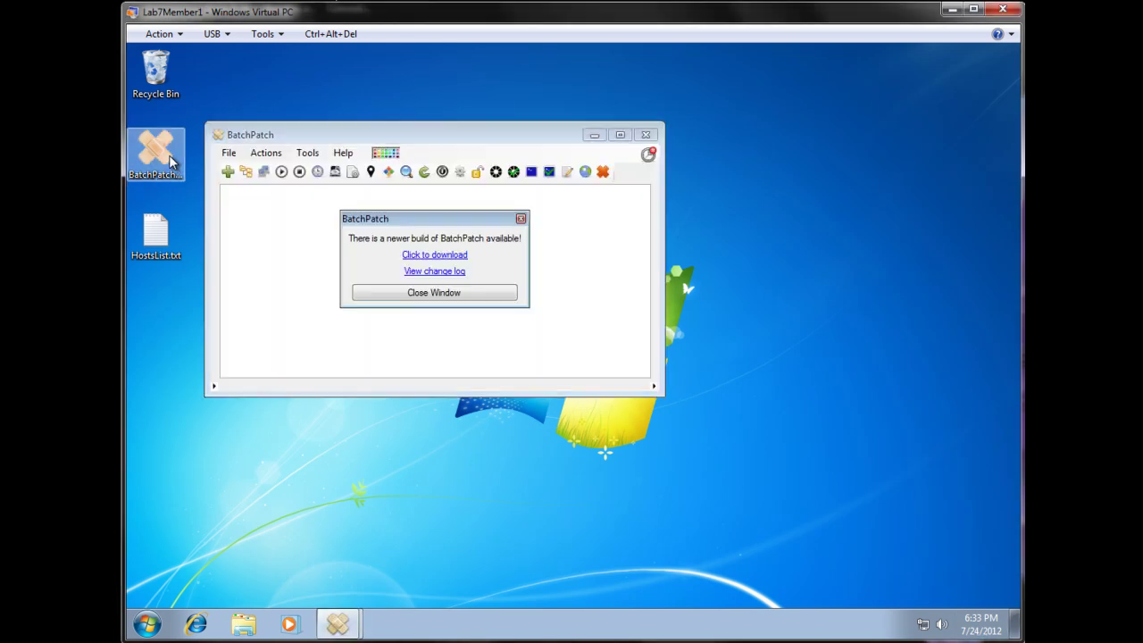
pyautogui.click(494, 299)
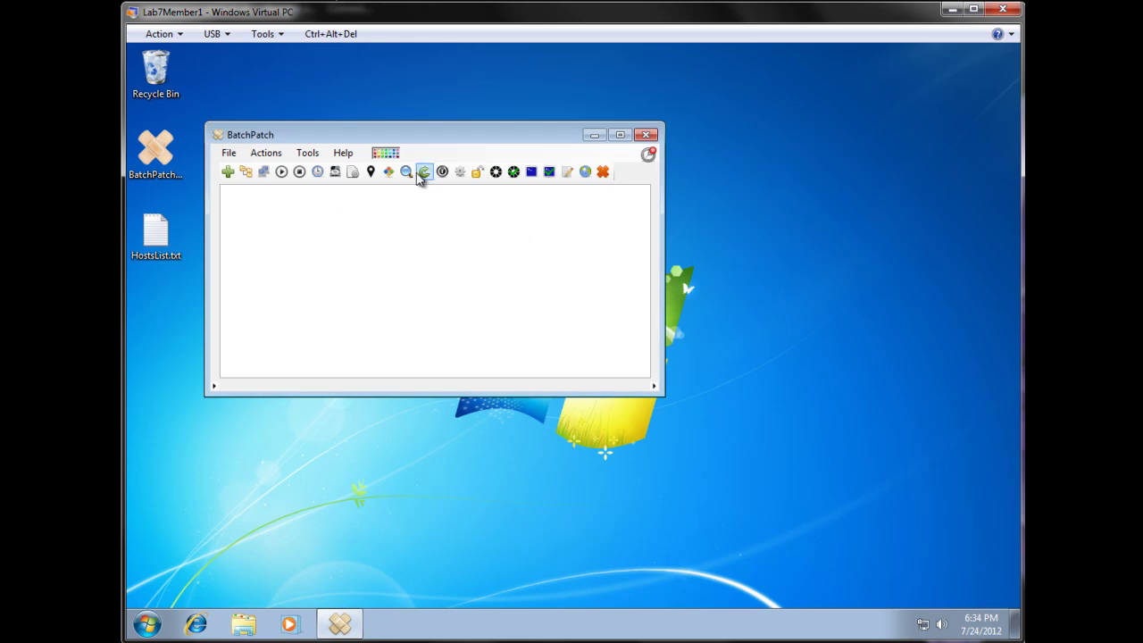
pyautogui.moveTo(403, 140); pyautogui.dragTo(516, 214)
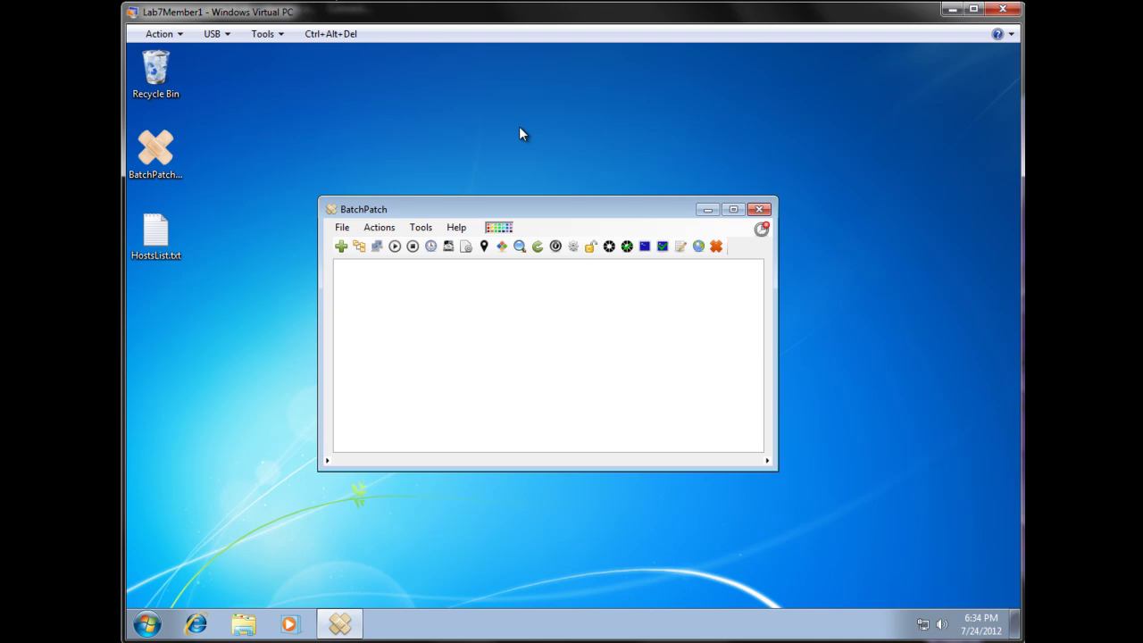
# View the row execution interval setting and its description, and close it without changes
pyautogui.click(434, 231)
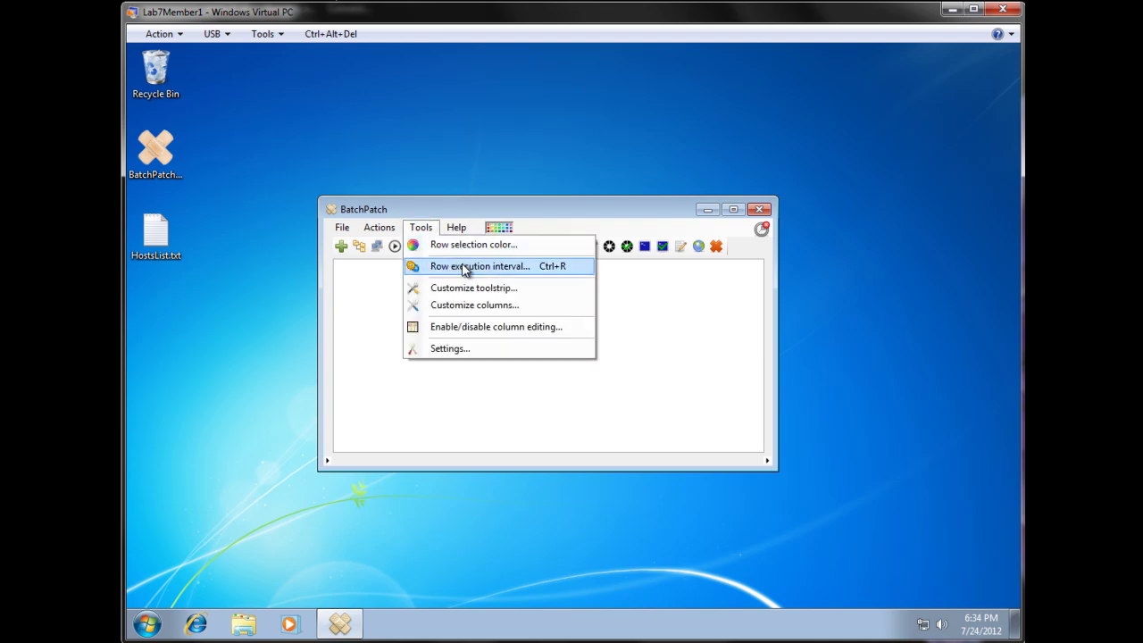
pyautogui.click(493, 270)
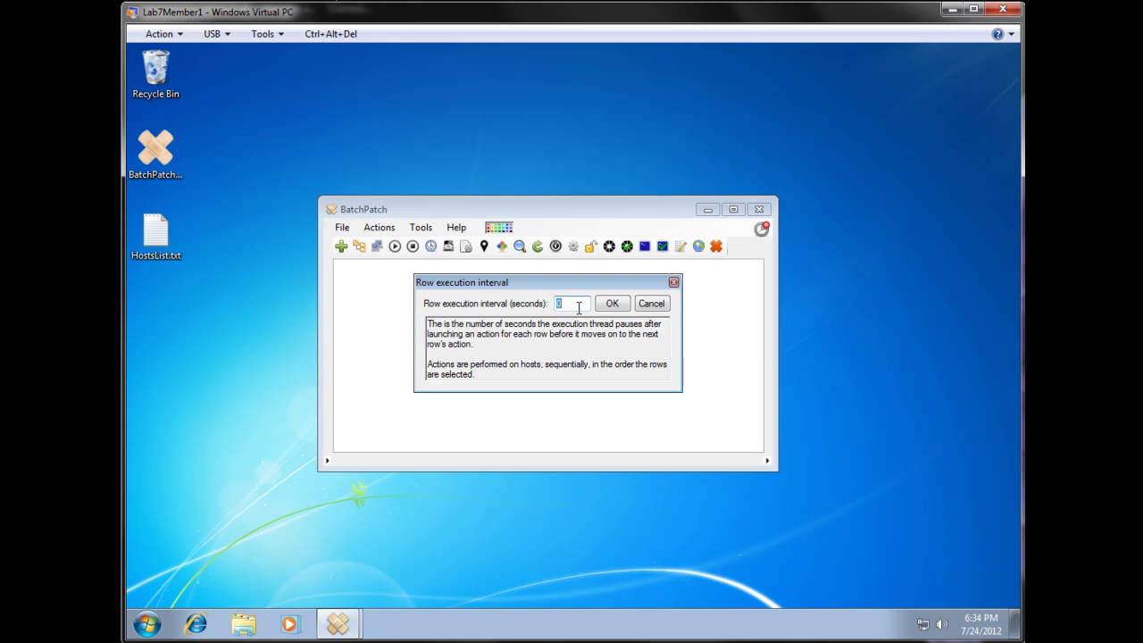
pyautogui.click(651, 303)
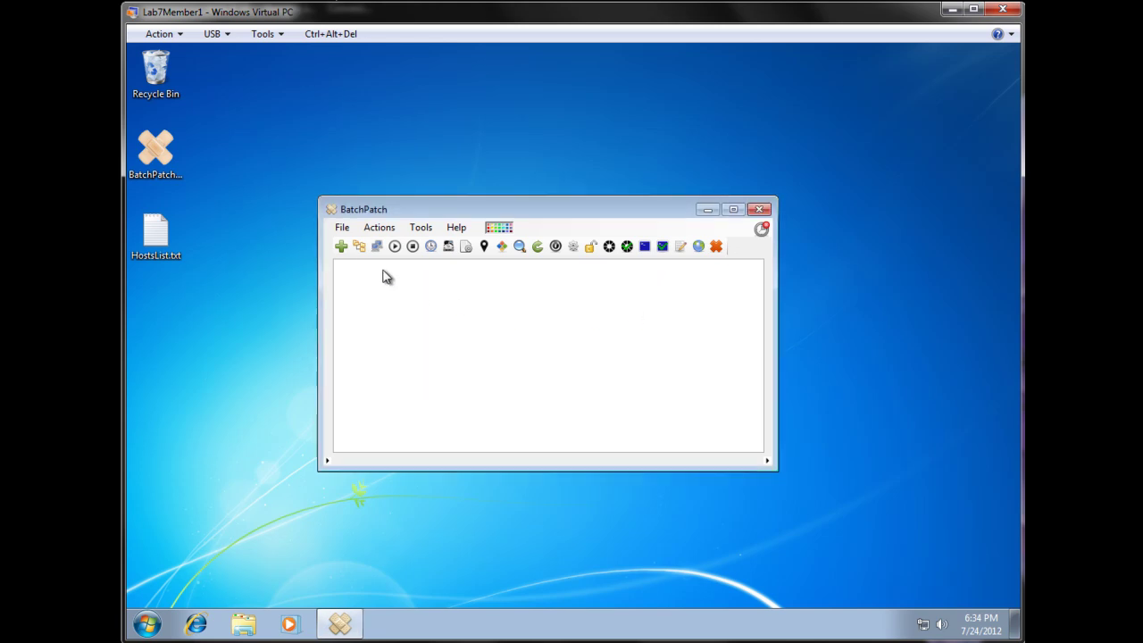
# Add all hosts in the DC=lab,DC=local directory, from LAB2003DC to LABXPMEMBER1, to the host grid
pyautogui.click(359, 247)
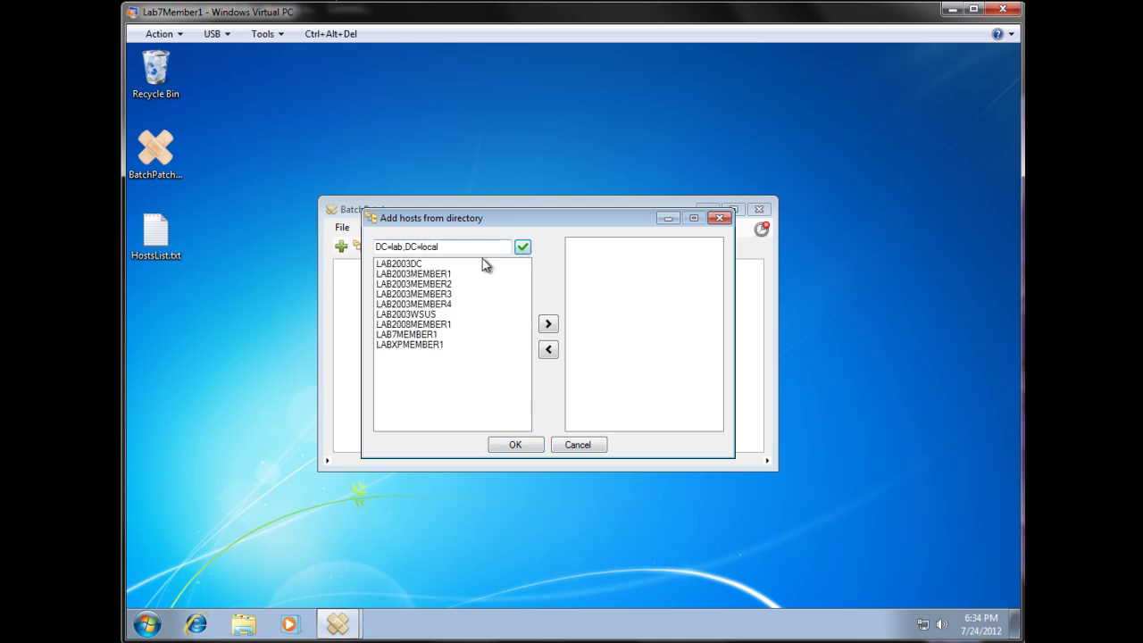
pyautogui.click(414, 267)
pyautogui.keyDown('shift'); pyautogui.click(421, 345); pyautogui.keyUp('shift')
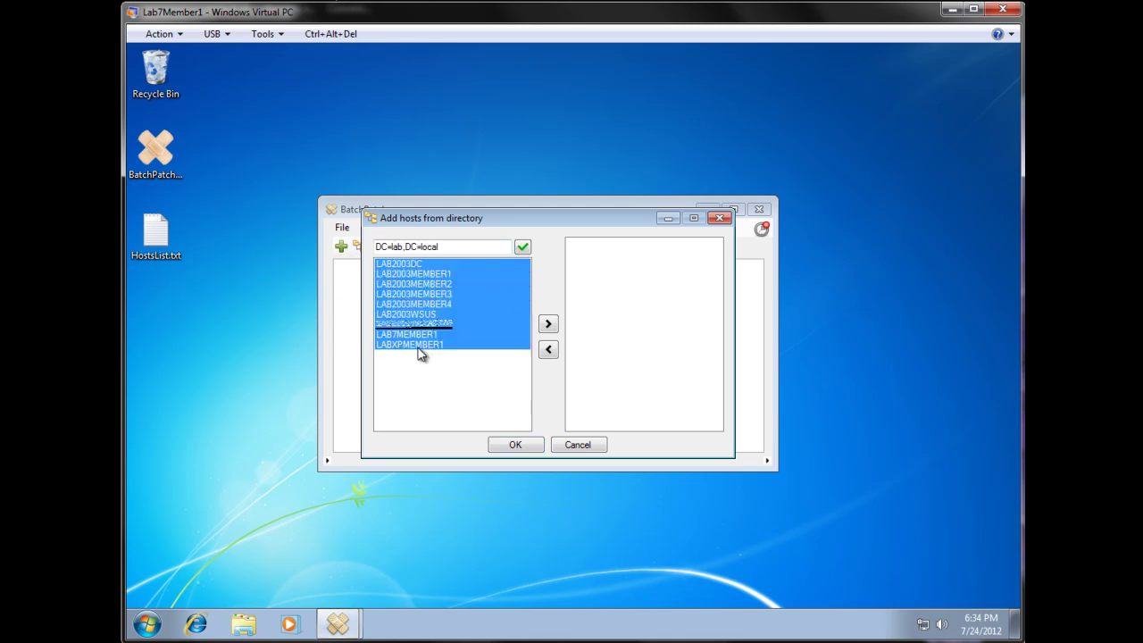
pyautogui.click(550, 325)
pyautogui.click(518, 444)
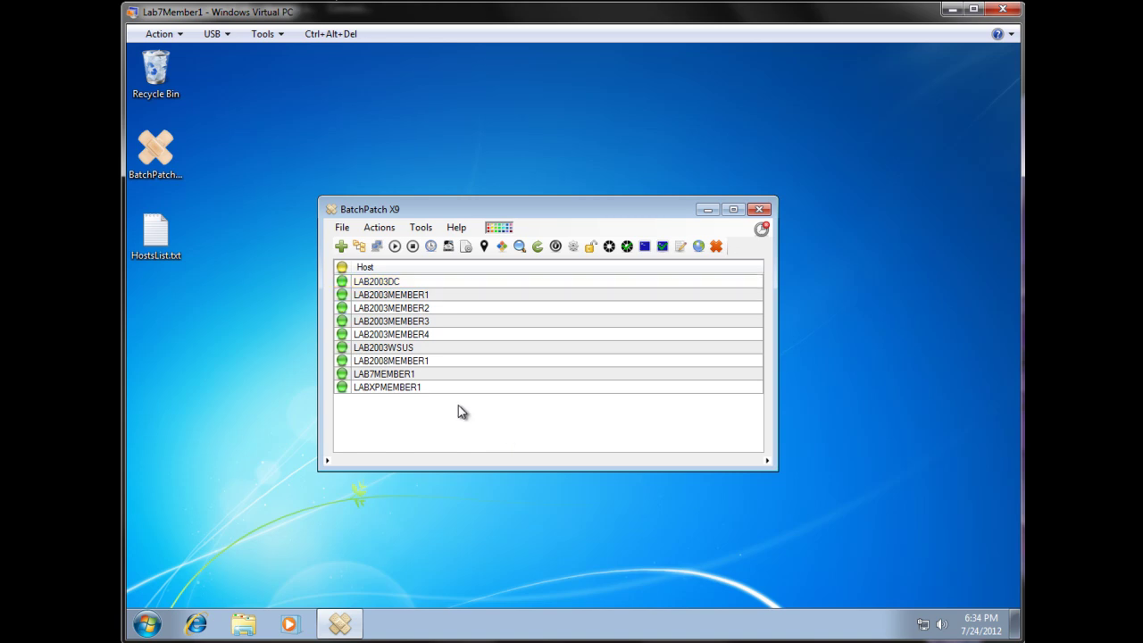
# Select hosts LAB2003MEMBER1 through LAB2003MEMBER4 and review the reboot and shutdown actions available for them without running any
pyautogui.click(438, 296)
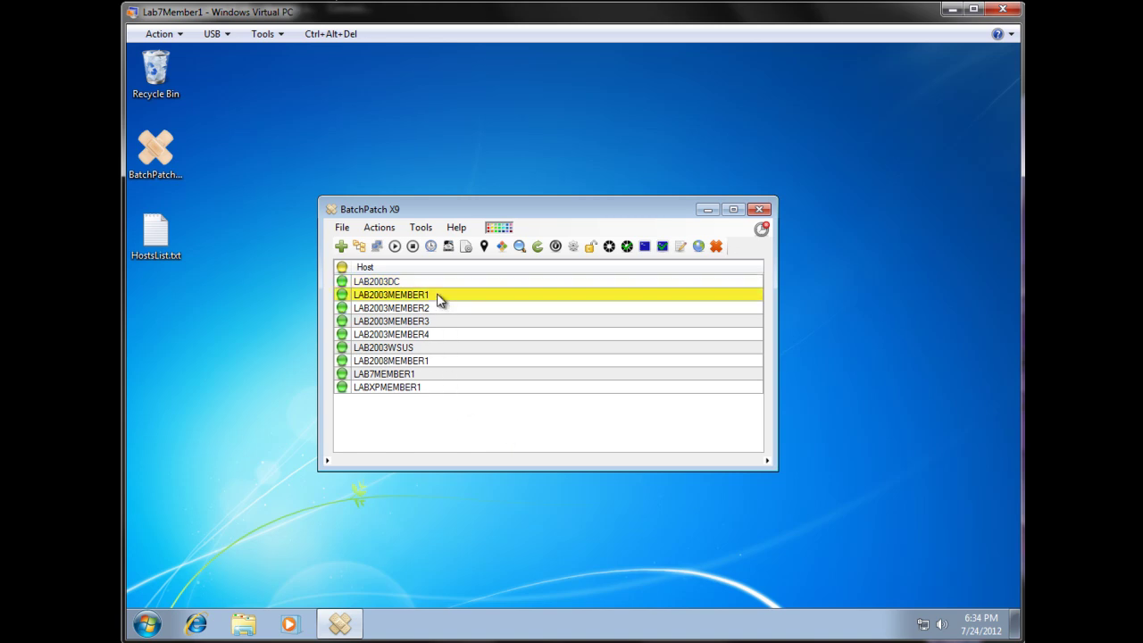
pyautogui.keyDown('ctrl'); pyautogui.click(448, 309); pyautogui.keyUp('ctrl')
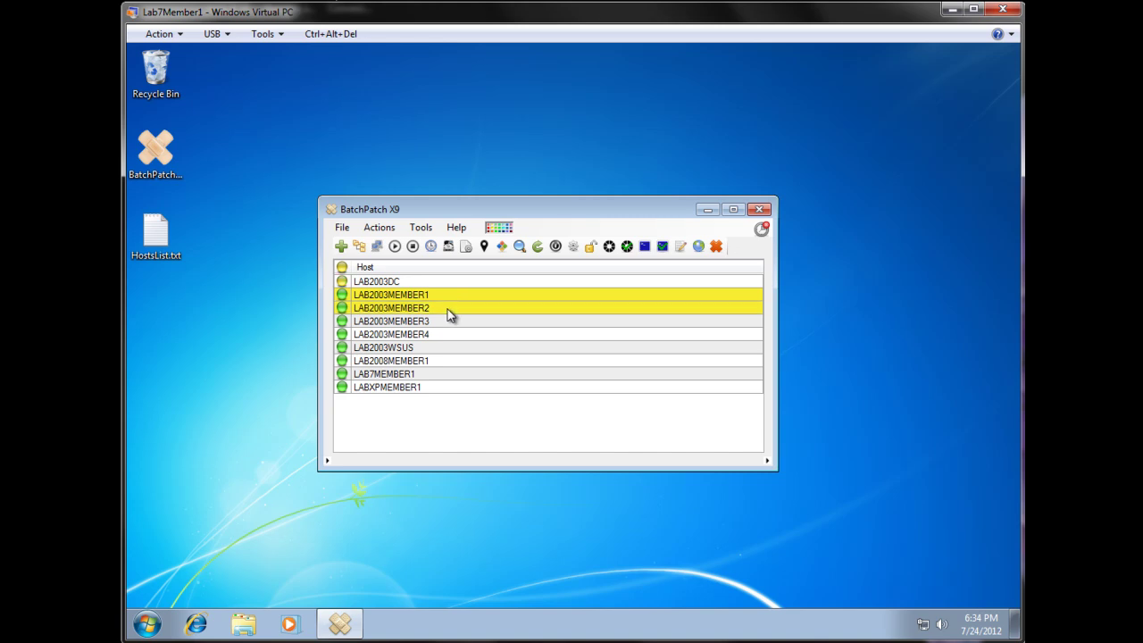
pyautogui.keyDown('ctrl'); pyautogui.click(456, 322); pyautogui.keyUp('ctrl')
pyautogui.keyDown('ctrl'); pyautogui.click(465, 335); pyautogui.keyUp('ctrl')
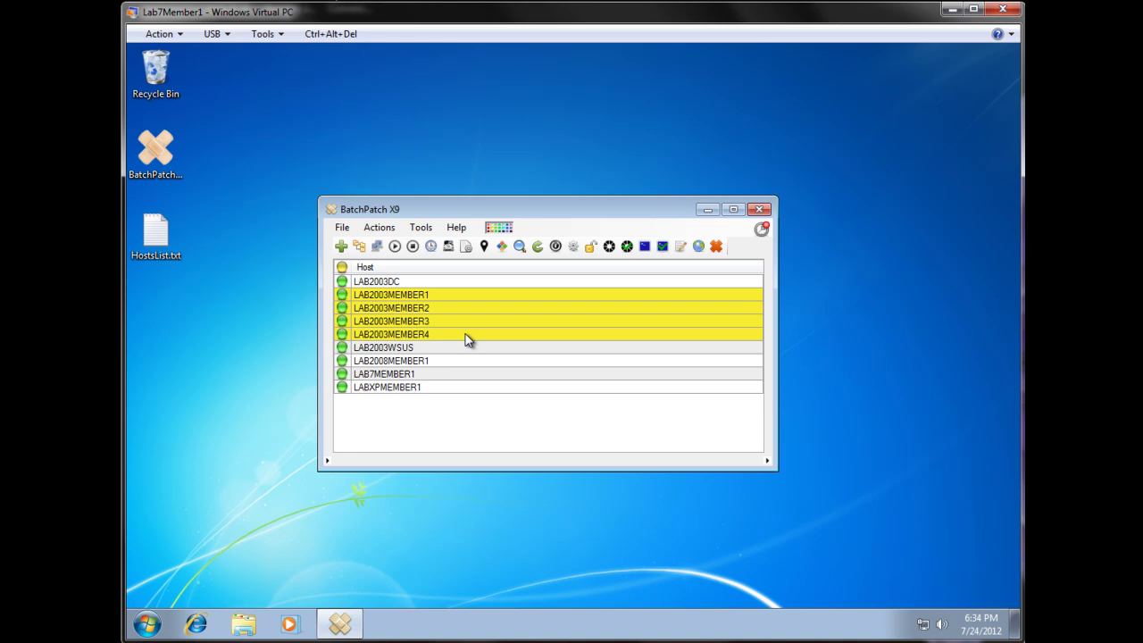
pyautogui.rightClick(464, 308)
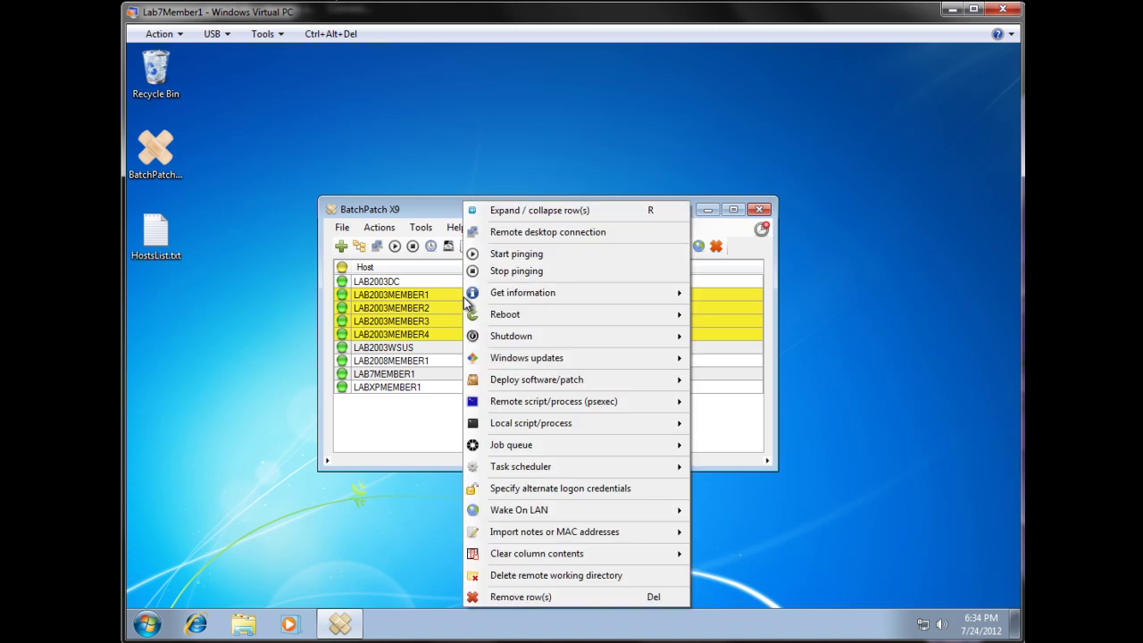
pyautogui.moveTo(481, 320)
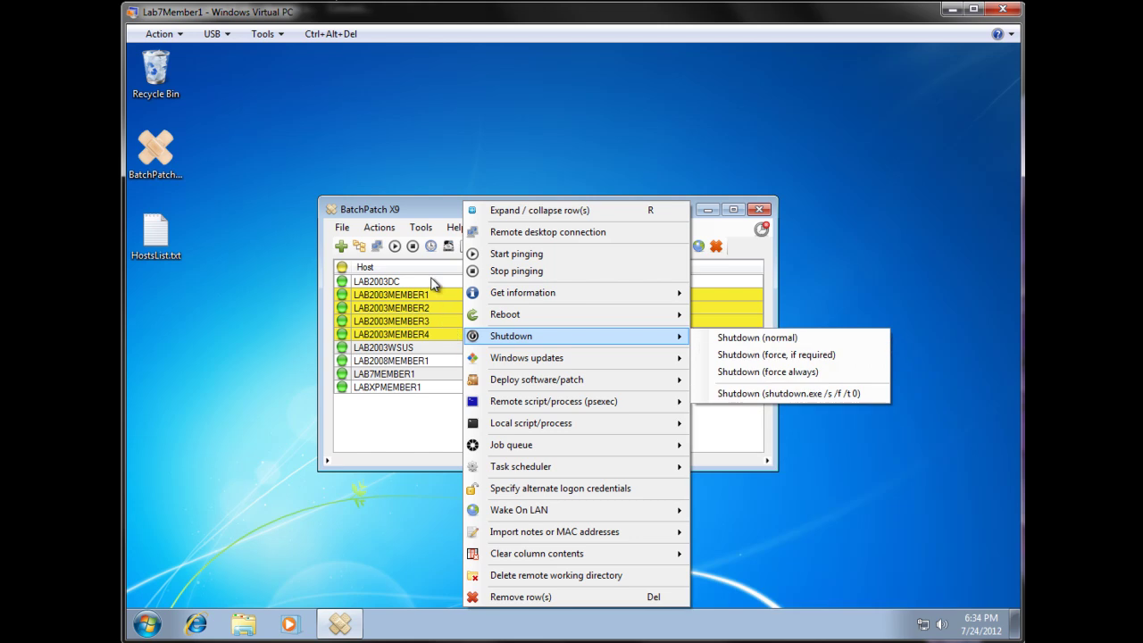
pyautogui.click(432, 214)
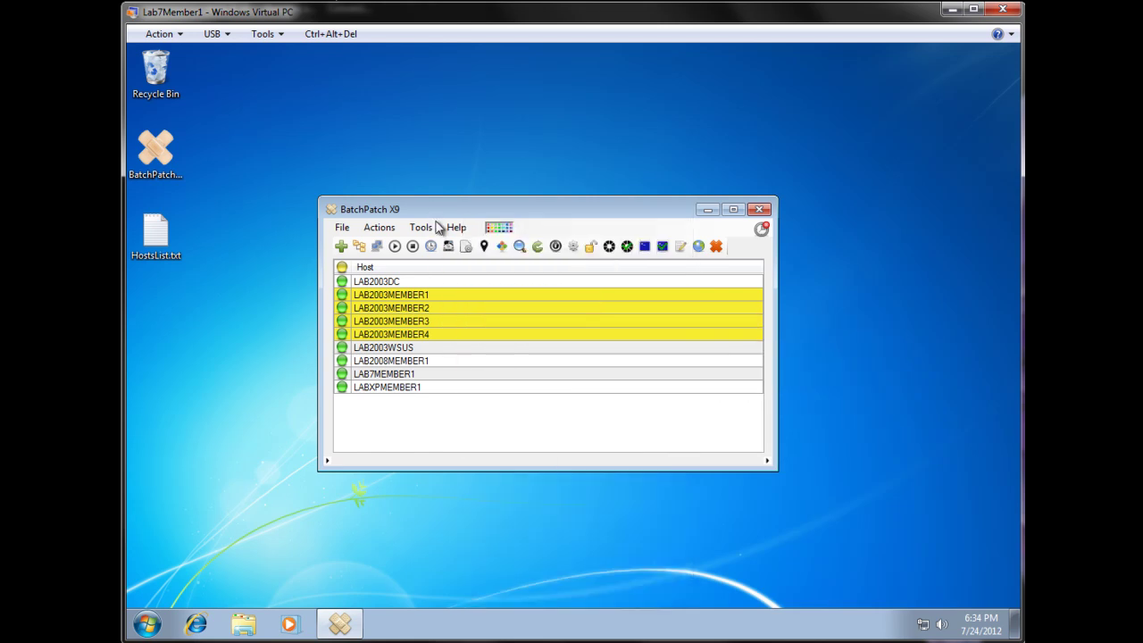
pyautogui.click(444, 298)
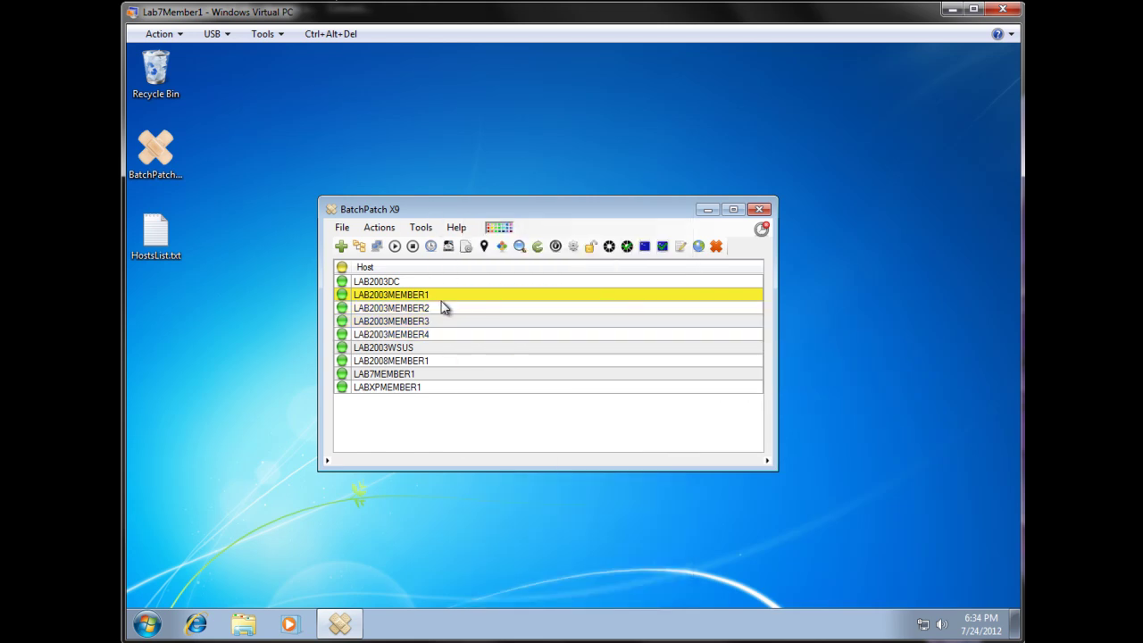
pyautogui.click(441, 307)
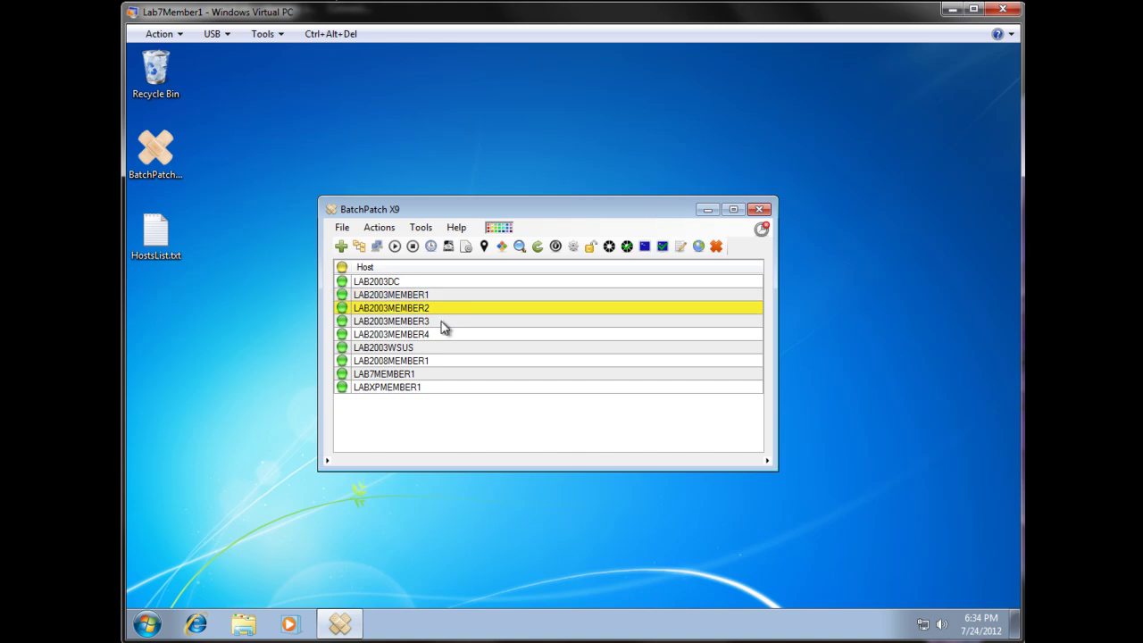
pyautogui.click(443, 327)
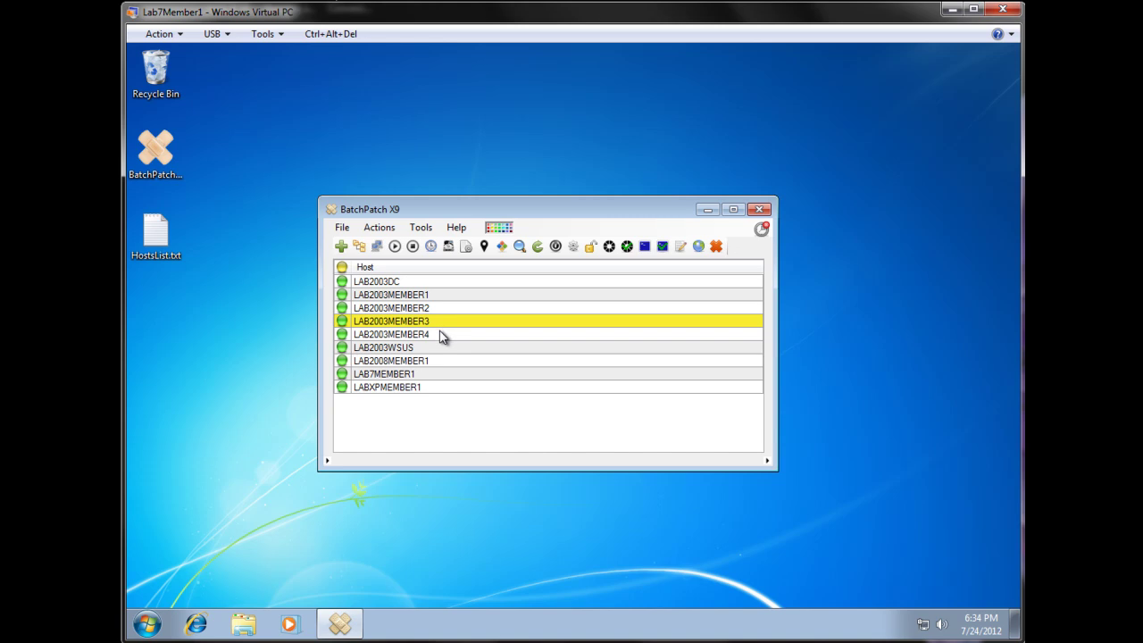
pyautogui.click(440, 333)
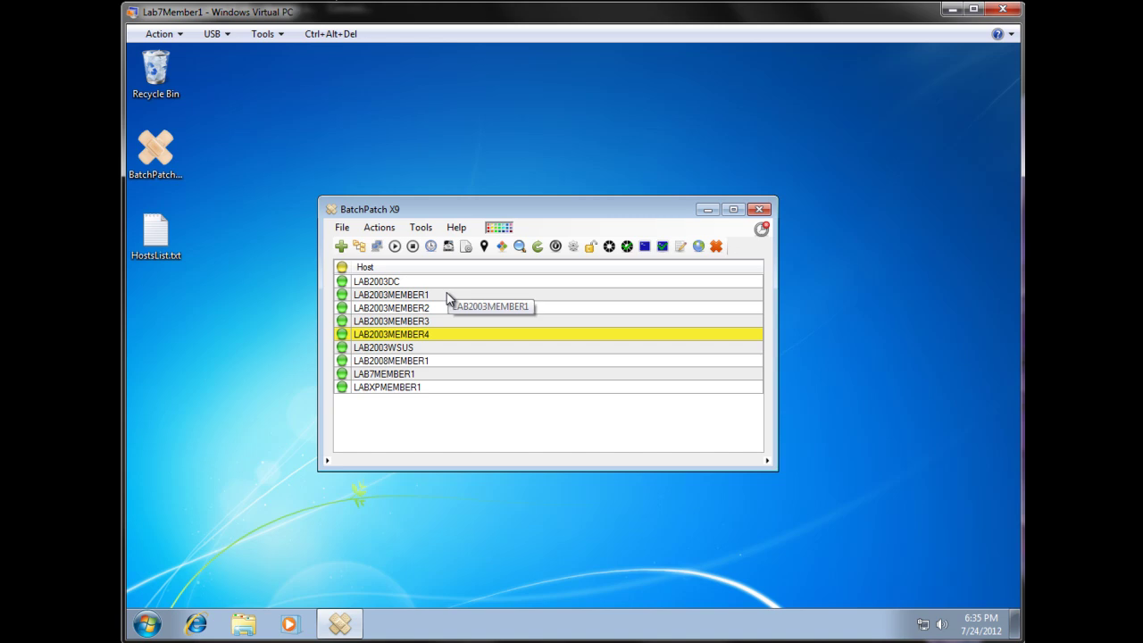
pyautogui.moveTo(447, 297); pyautogui.dragTo(445, 331)
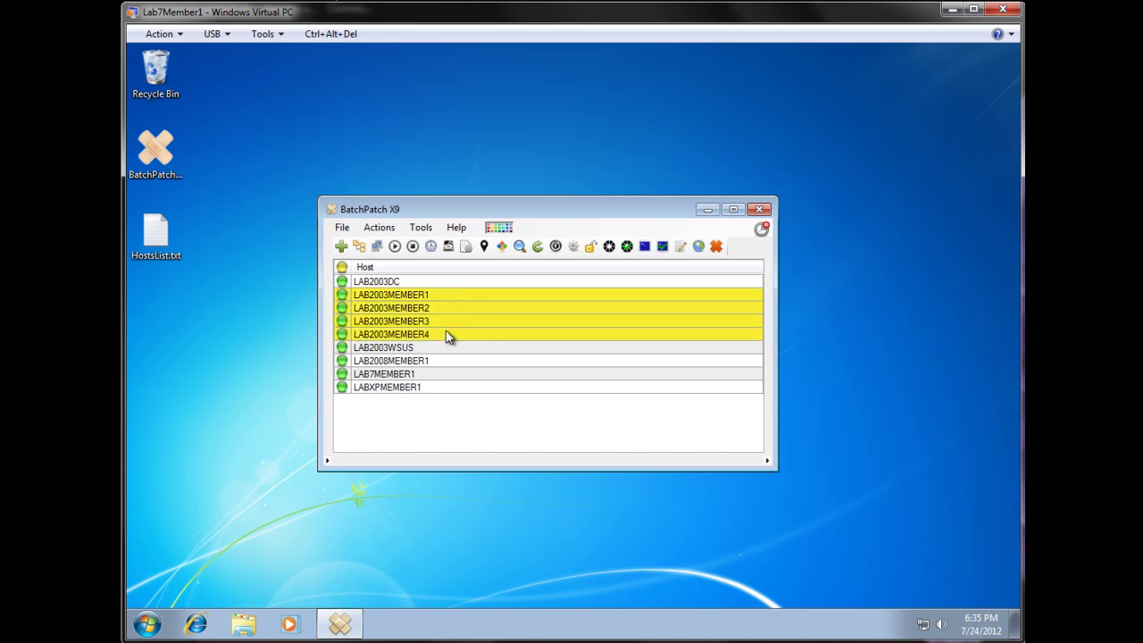
pyautogui.click(447, 285)
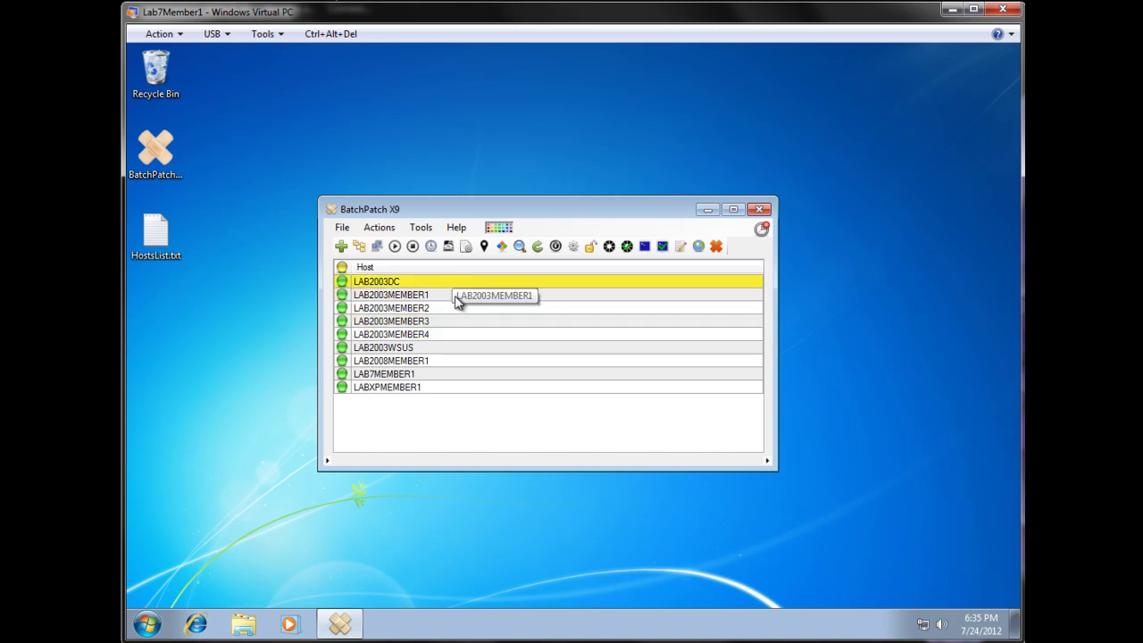
pyautogui.click(455, 298)
pyautogui.click(451, 309)
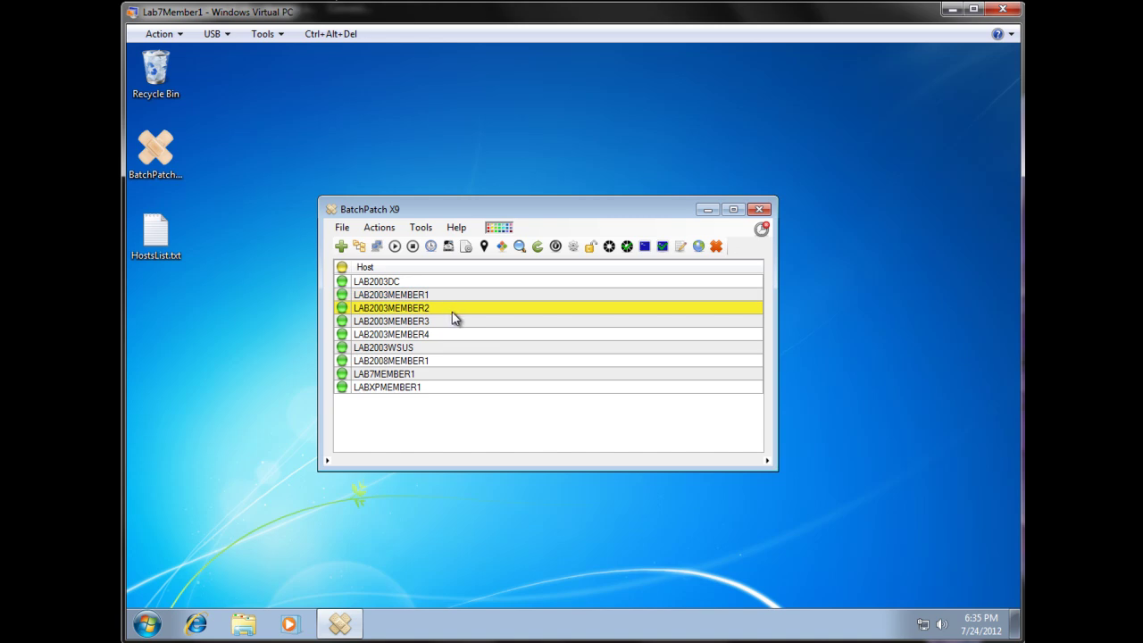
pyautogui.click(454, 326)
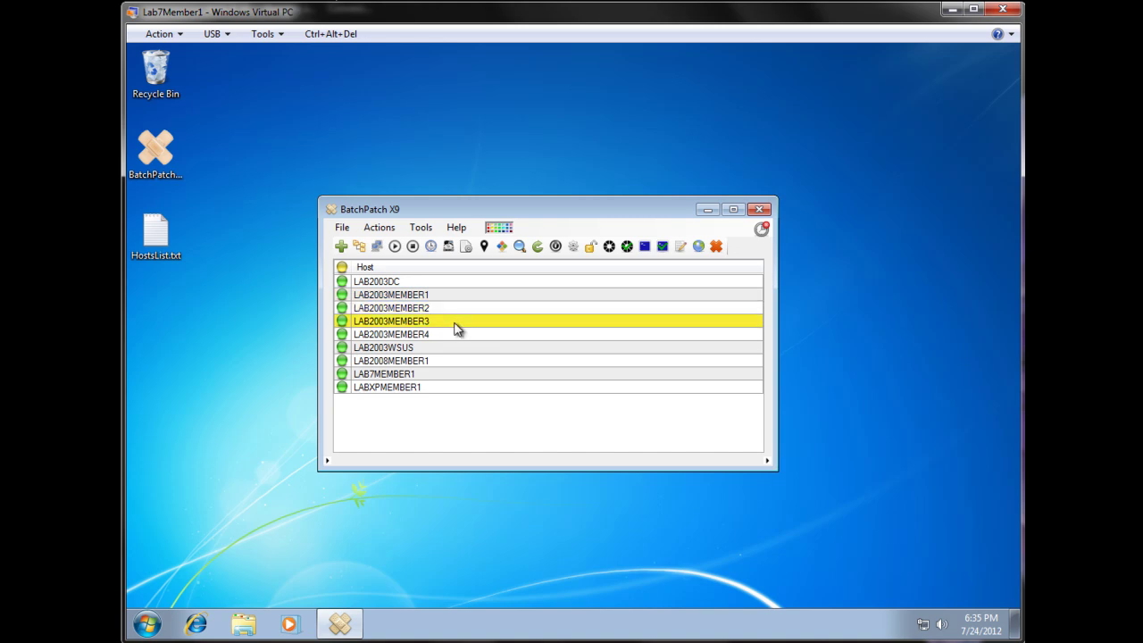
pyautogui.click(453, 336)
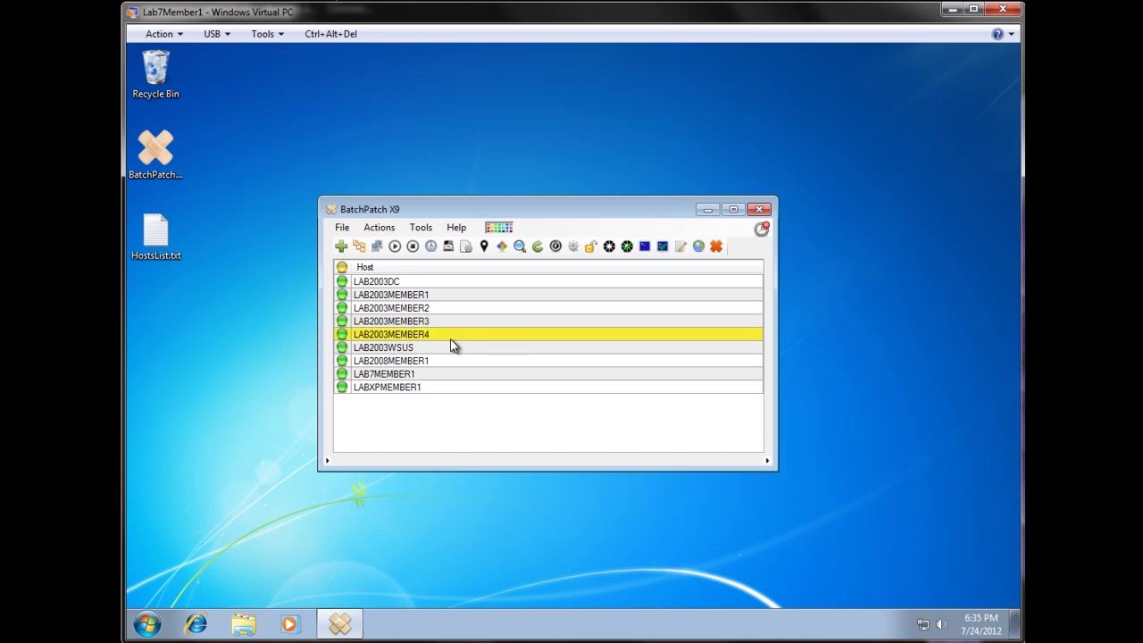
pyautogui.click(452, 349)
pyautogui.click(454, 362)
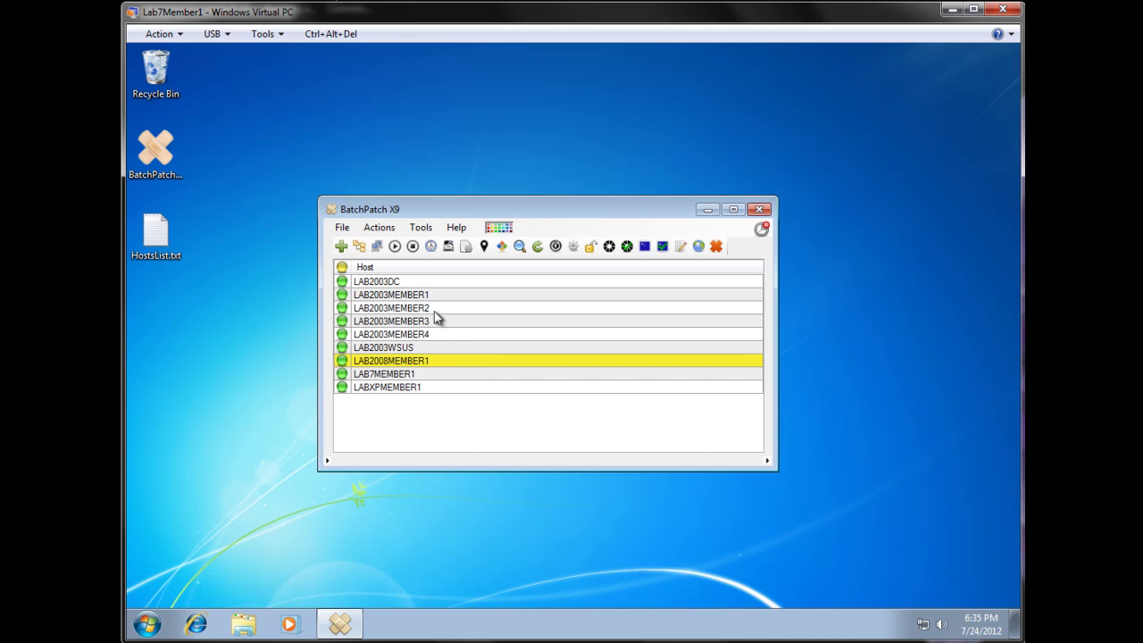
# Set the row execution interval to 15 seconds
pyautogui.click(420, 227)
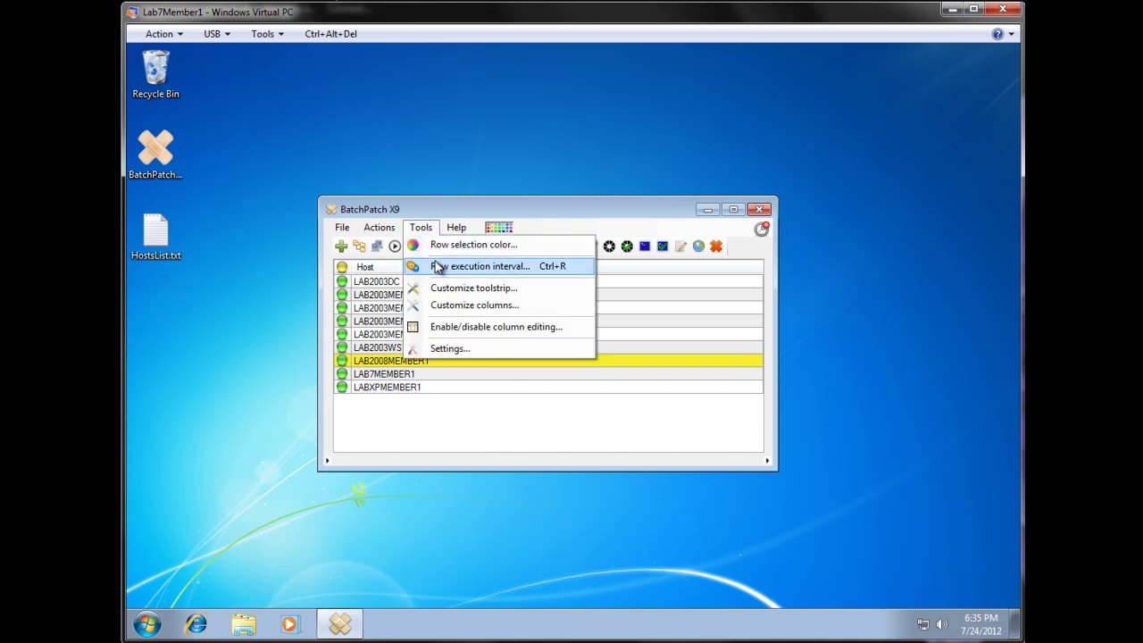
pyautogui.click(437, 266)
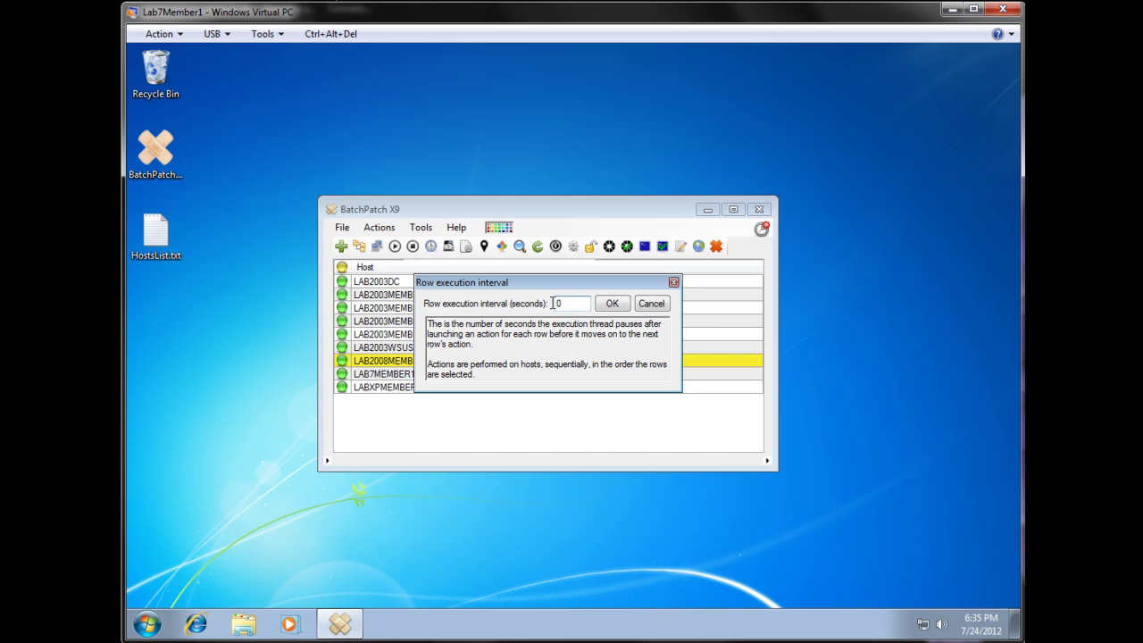
pyautogui.write('15')
pyautogui.click(605, 306)
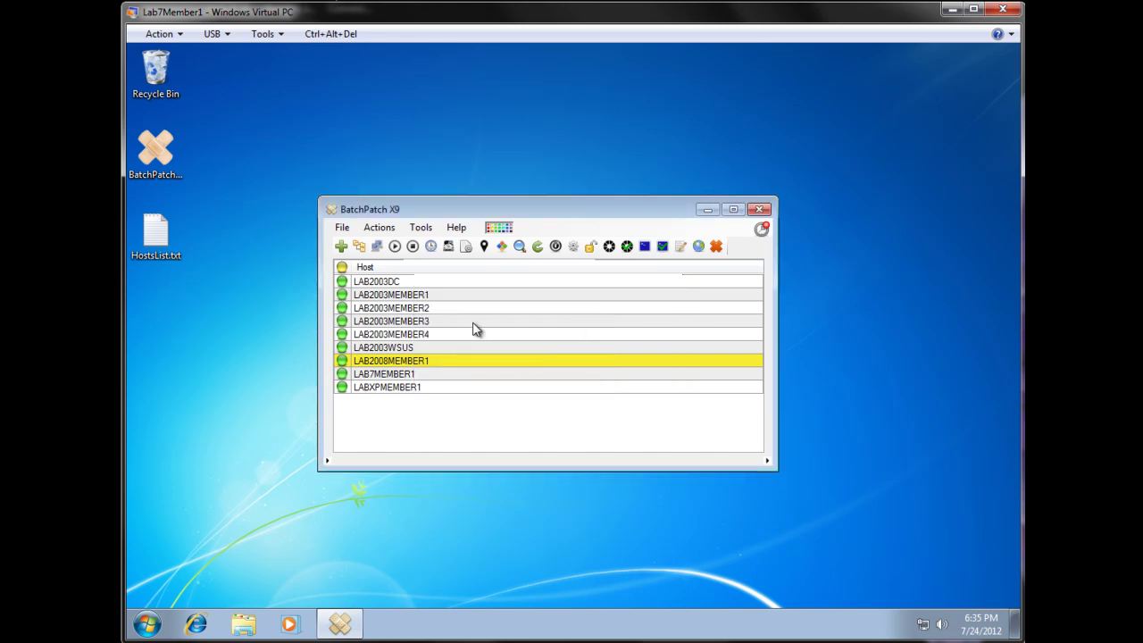
# Reboot hosts LAB2003MEMBER1 through LAB2003MEMBER4 with the "force, if required" option, and move the widened window so all its columns fit on the desktop
pyautogui.moveTo(440, 295); pyautogui.dragTo(441, 334)
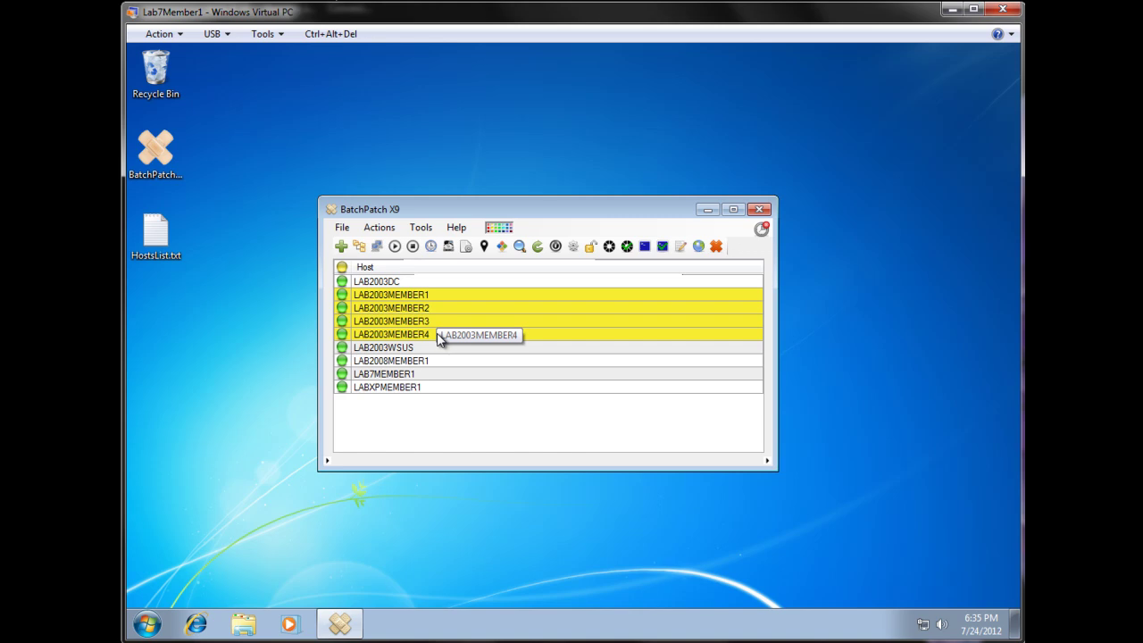
pyautogui.rightClick(434, 309)
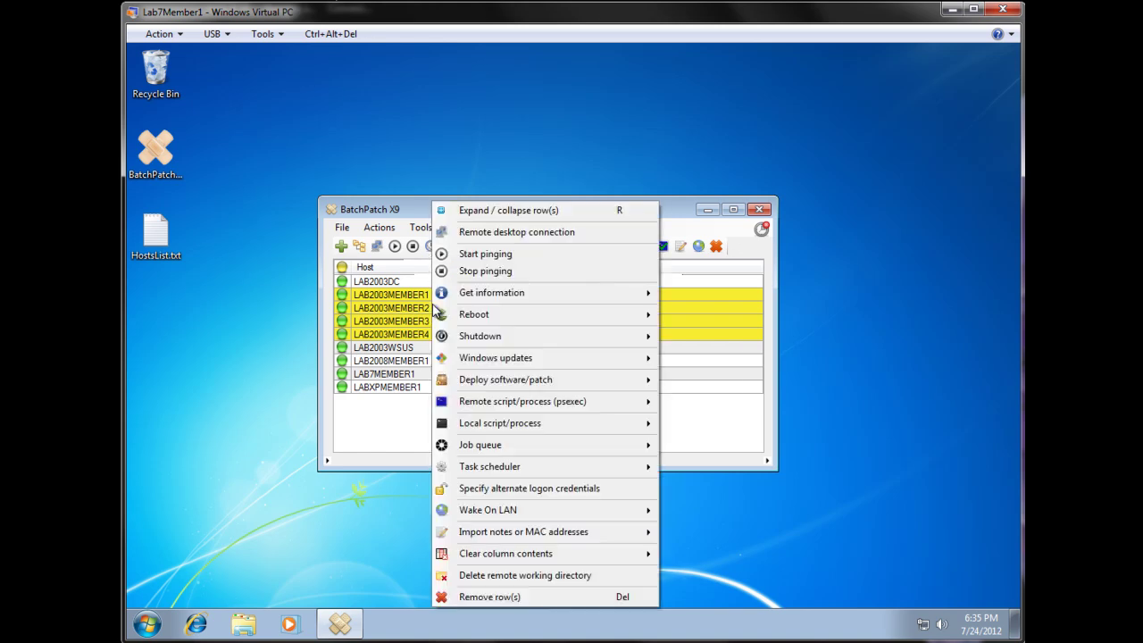
pyautogui.moveTo(446, 318)
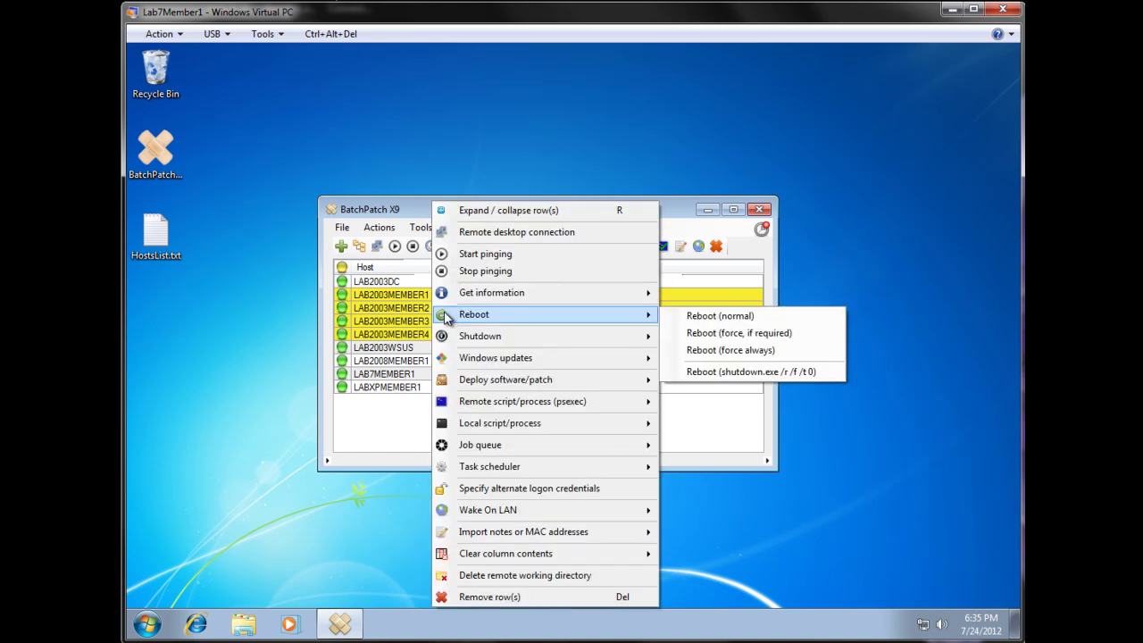
pyautogui.click(725, 342)
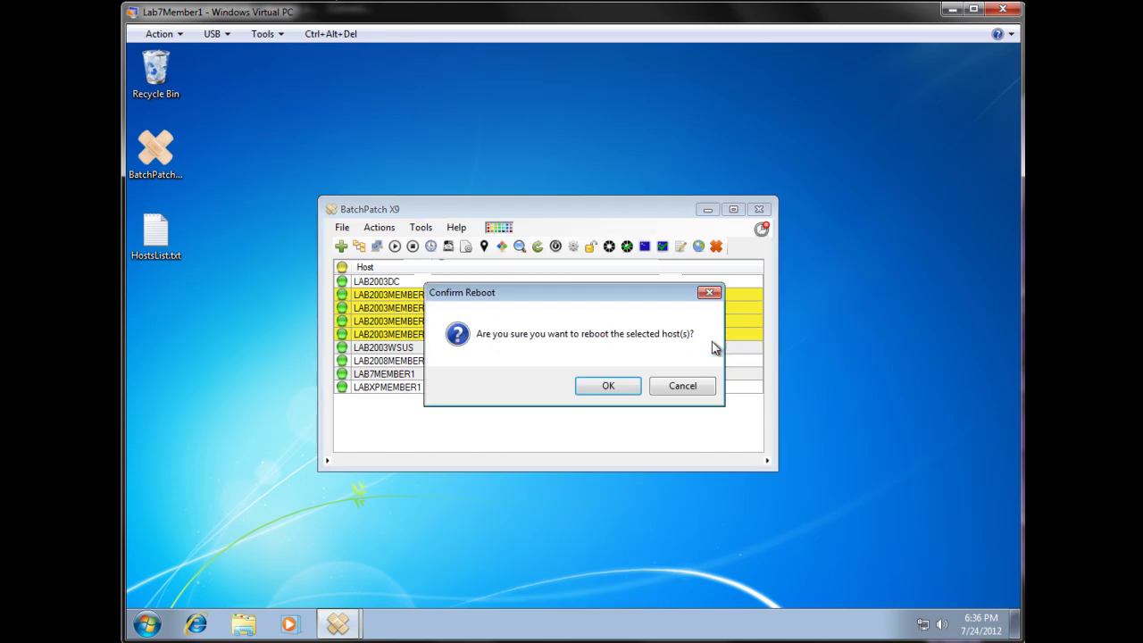
pyautogui.click(610, 390)
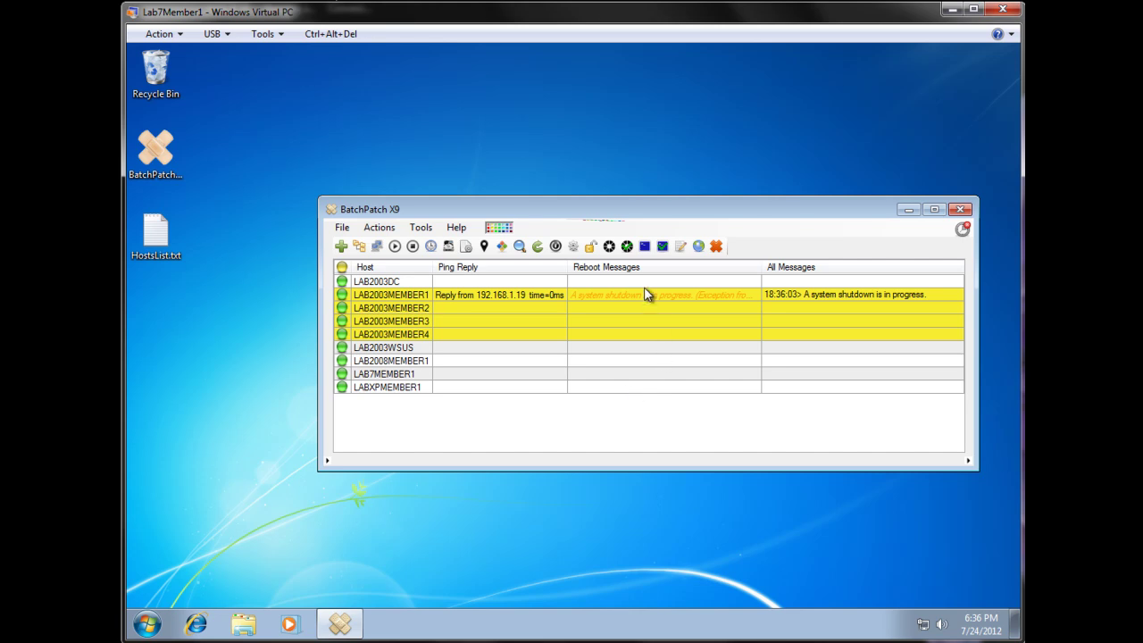
pyautogui.moveTo(654, 213); pyautogui.dragTo(514, 213)
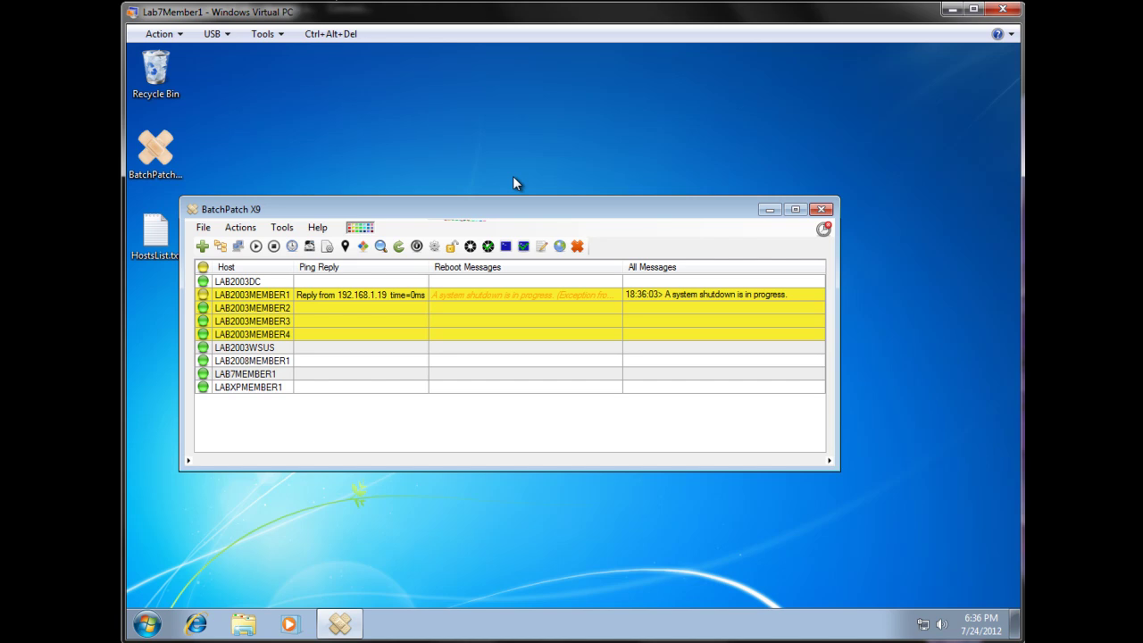